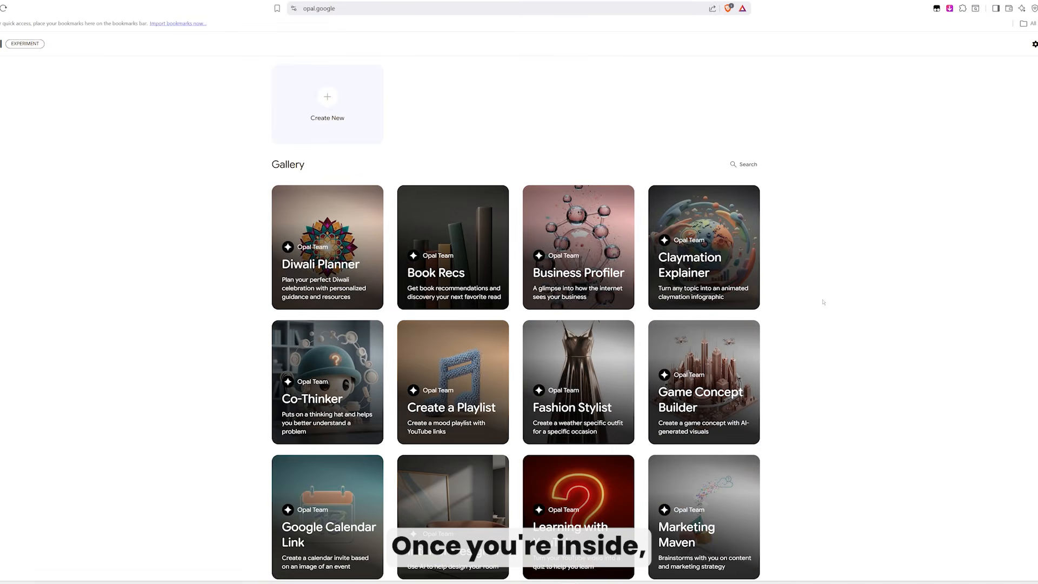
Create a new app containing a User Input node connected to a Generate node.
scroll(823, 301, "down", 3)
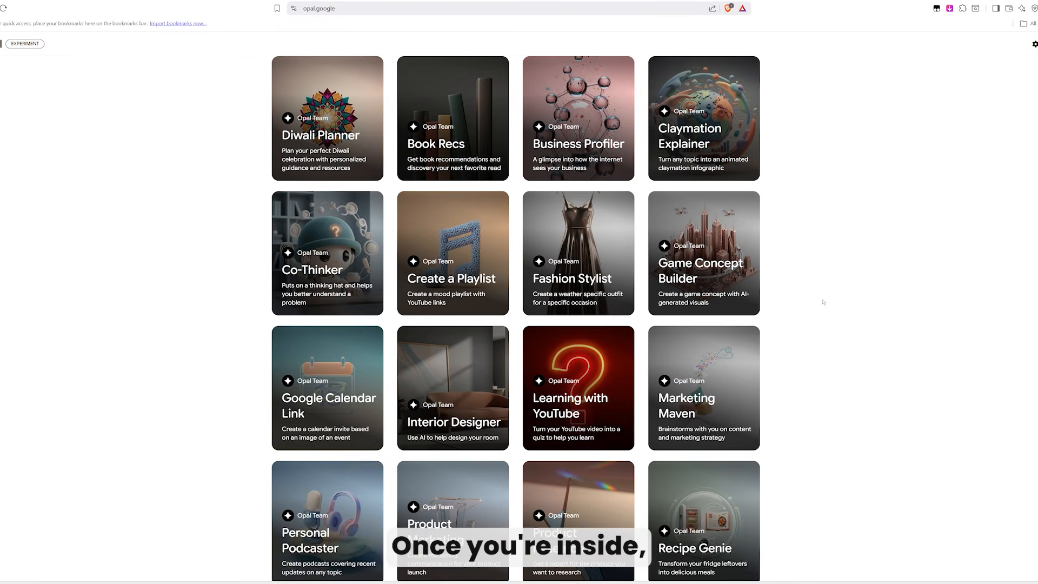
scroll(824, 302, "down", 8)
scroll(823, 302, "up", 5)
scroll(824, 301, "up", 6)
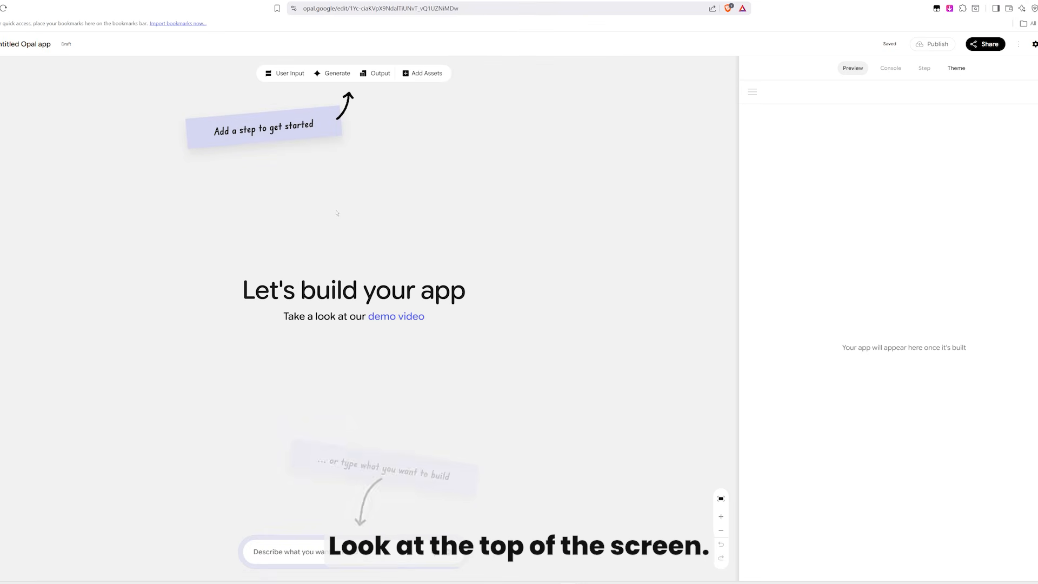
left_click(285, 76)
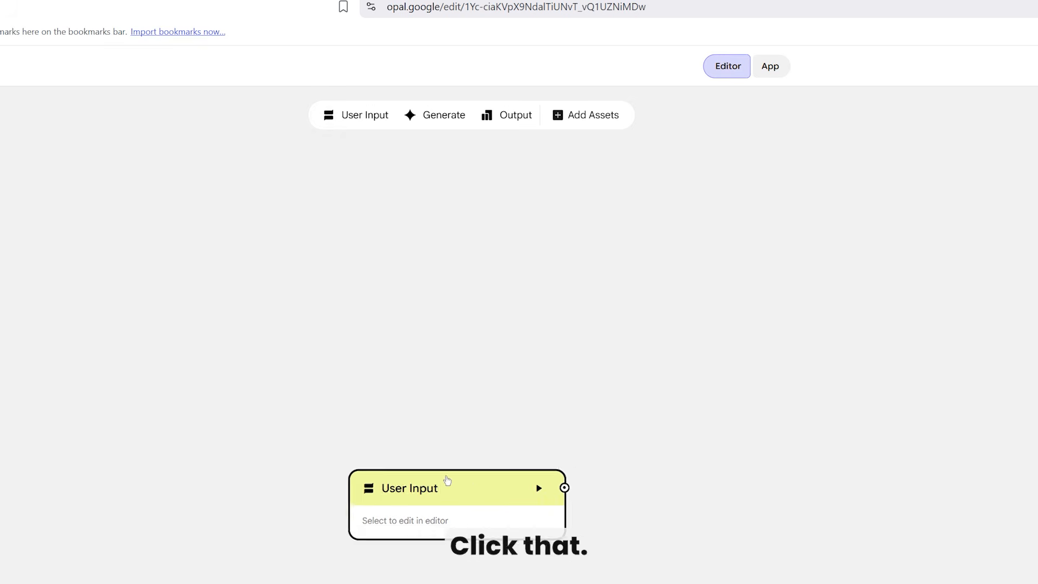
left_click(436, 120)
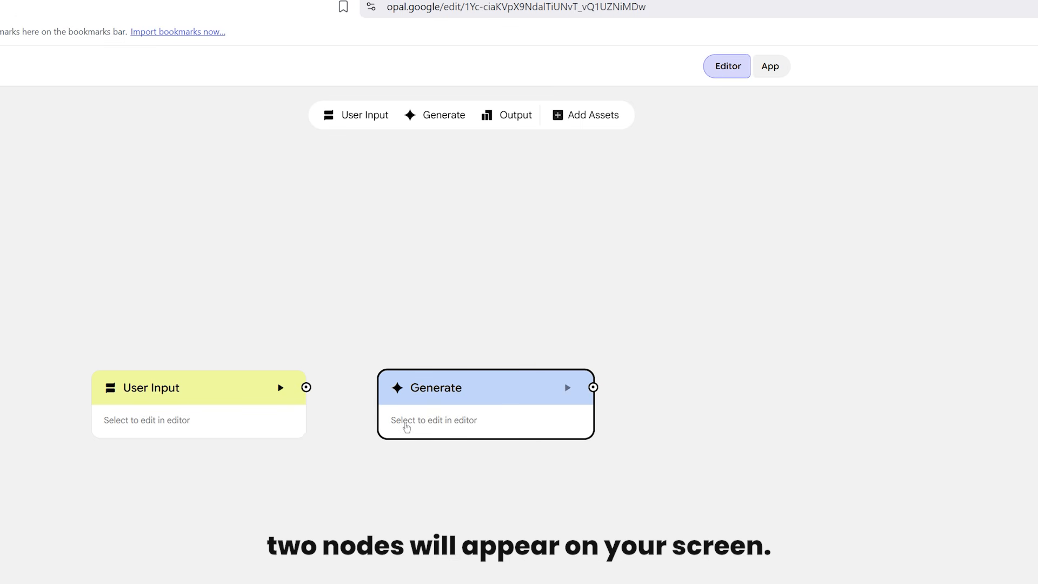
left_click_drag(584, 396, 585, 398)
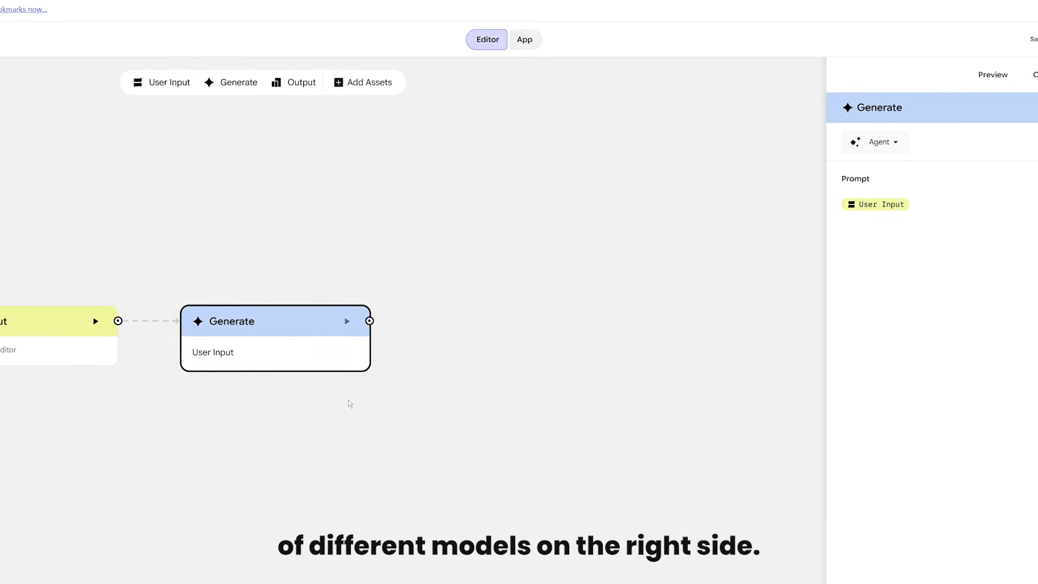
Set the Generate node's model to Nano Banana Pro and its aspect ratio to 16:9.
left_click(891, 138)
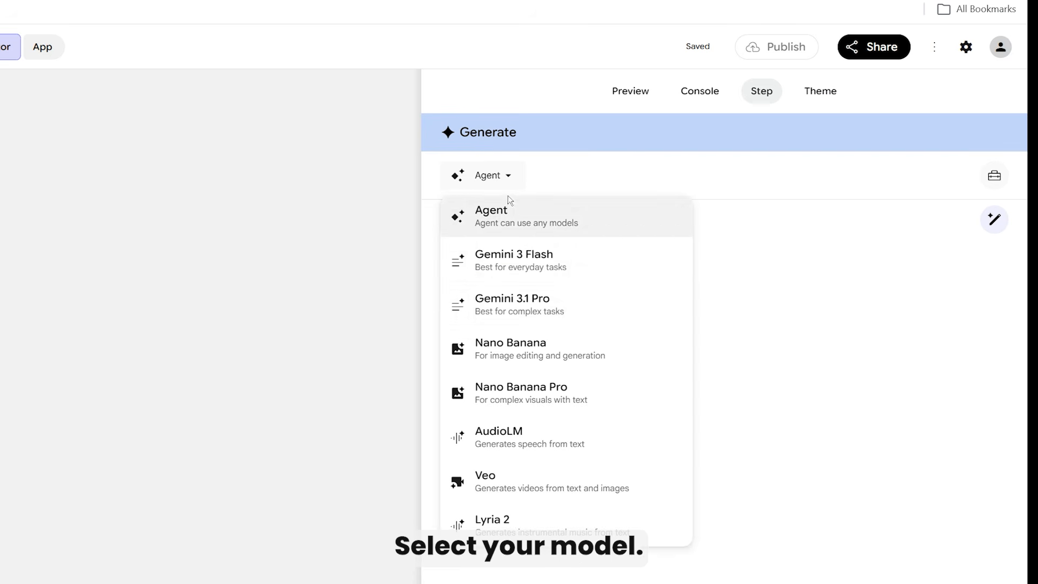
left_click(533, 399)
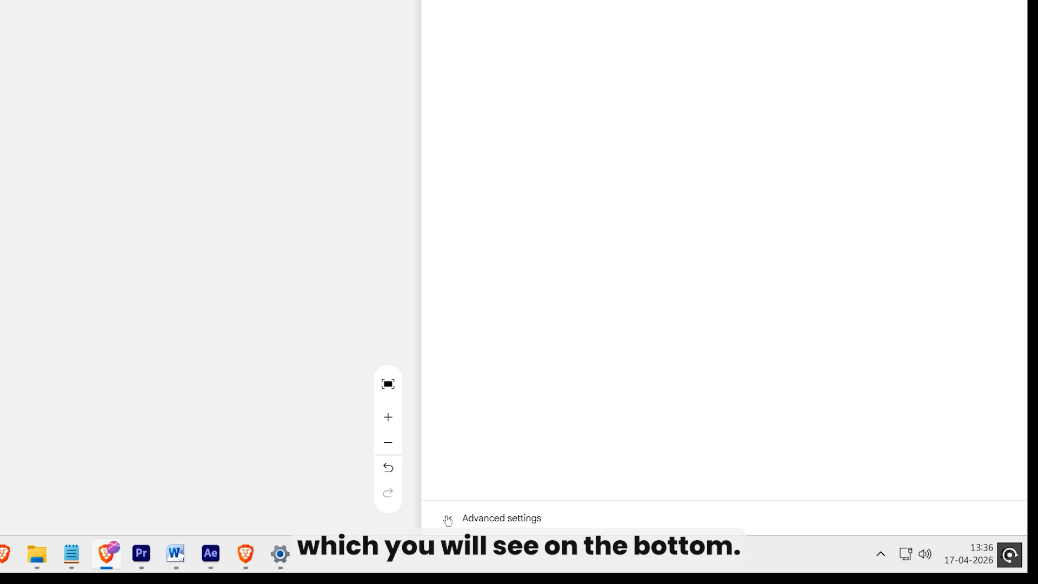
left_click(448, 521)
left_click(517, 507)
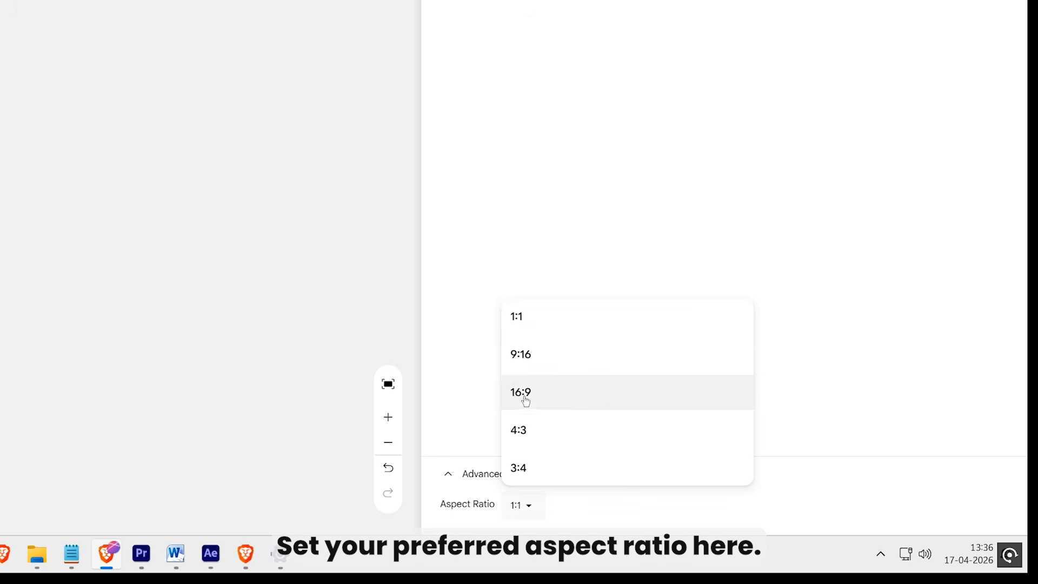
left_click(529, 385)
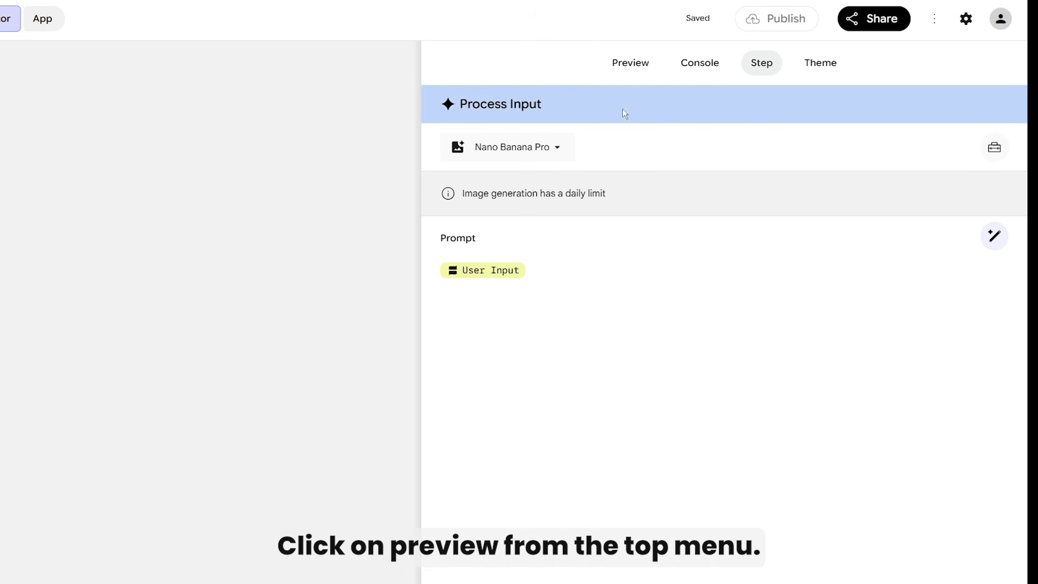
Run the app in preview with the prompt "A cat sitting on a chair.".
left_click(624, 74)
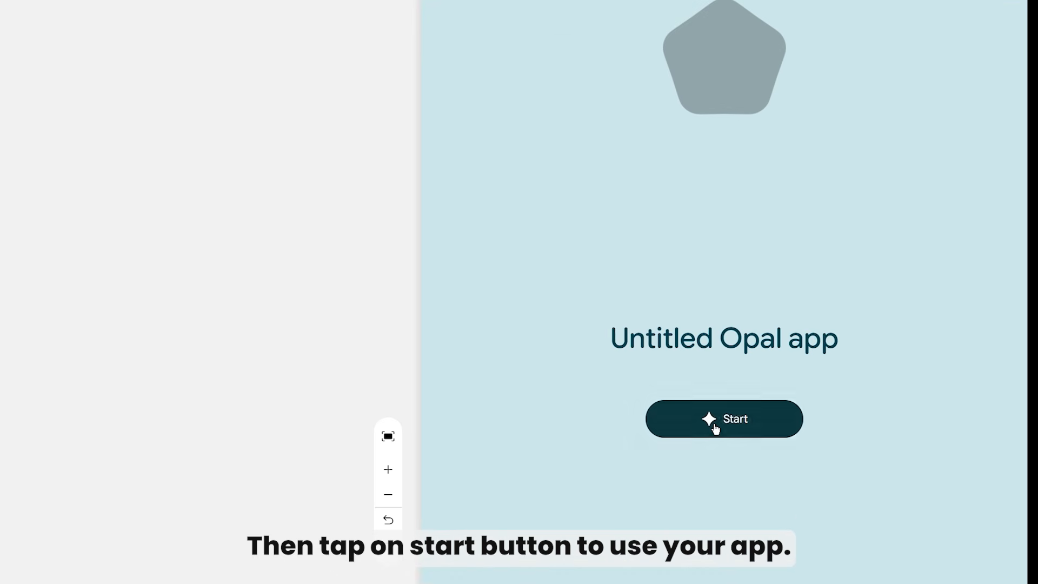
left_click(715, 429)
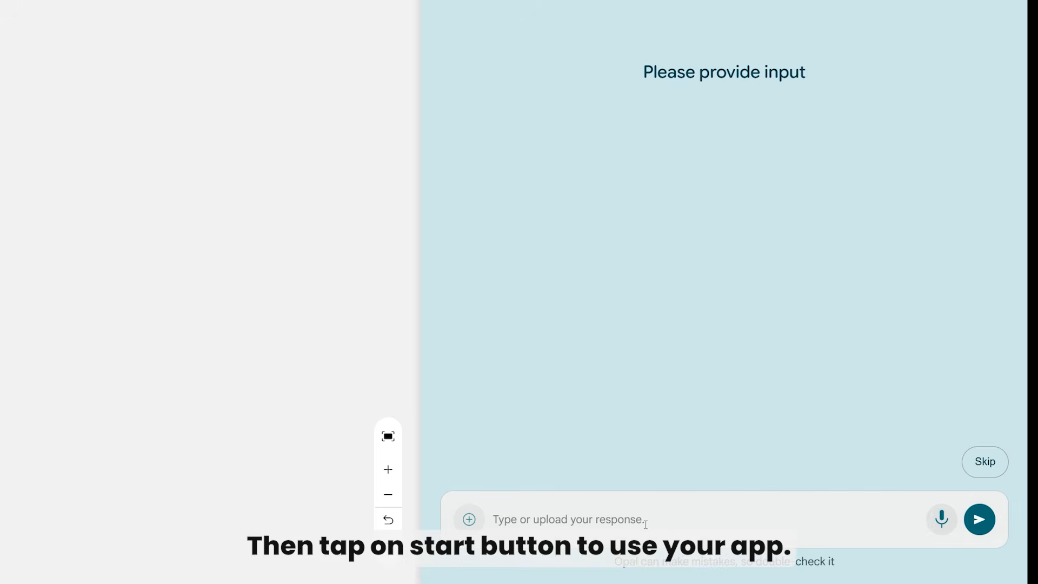
type("'A cat sitting on a chair.")
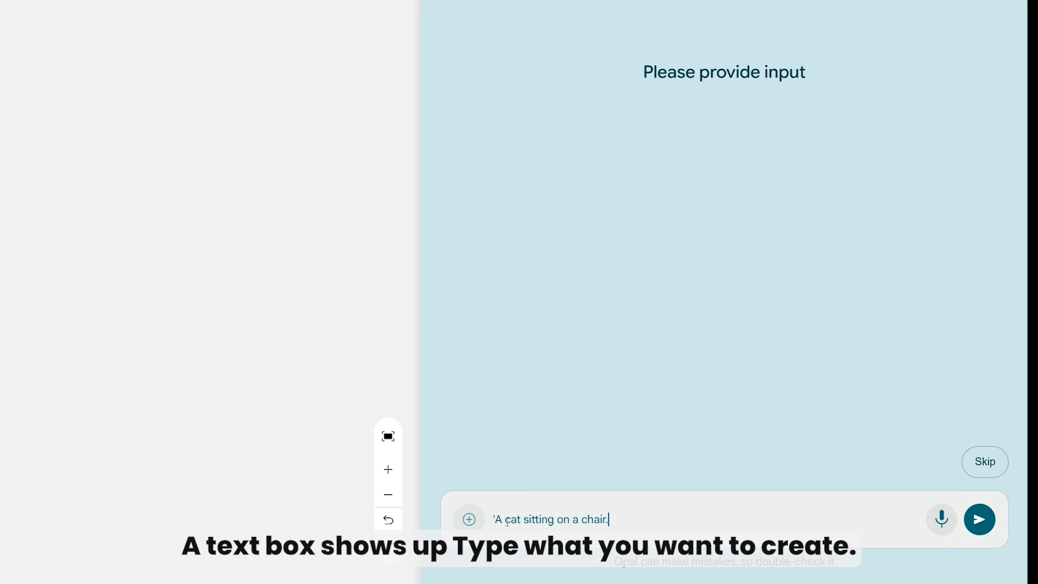
left_click(495, 519)
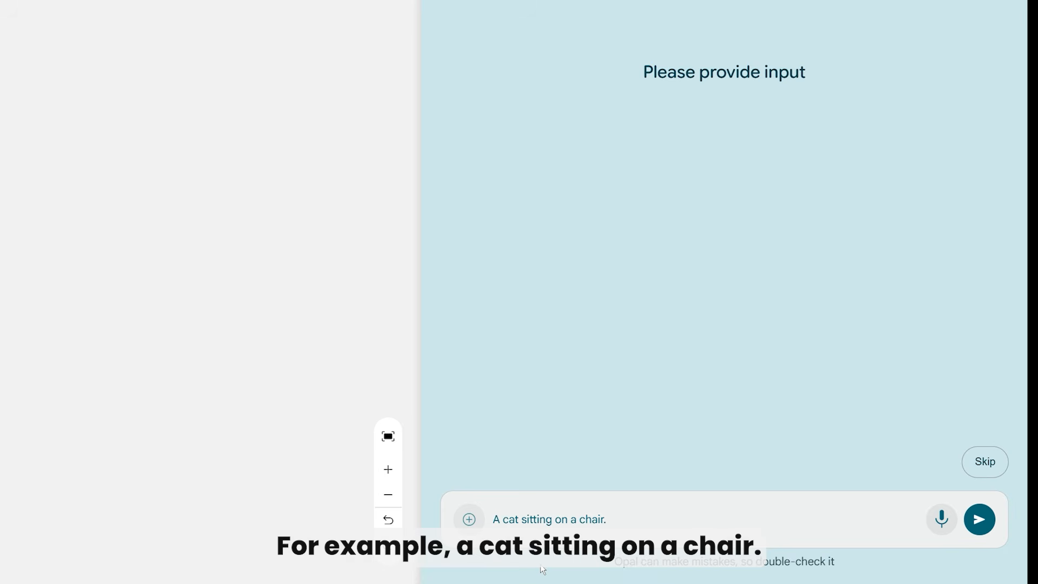
left_click(979, 519)
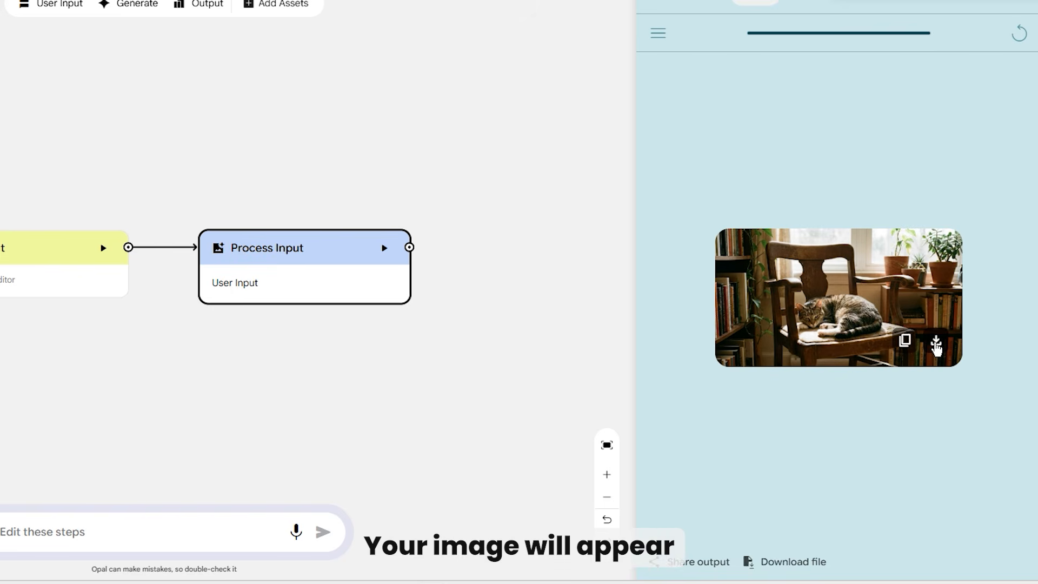
Try to download the generated cat image.
left_click(966, 230)
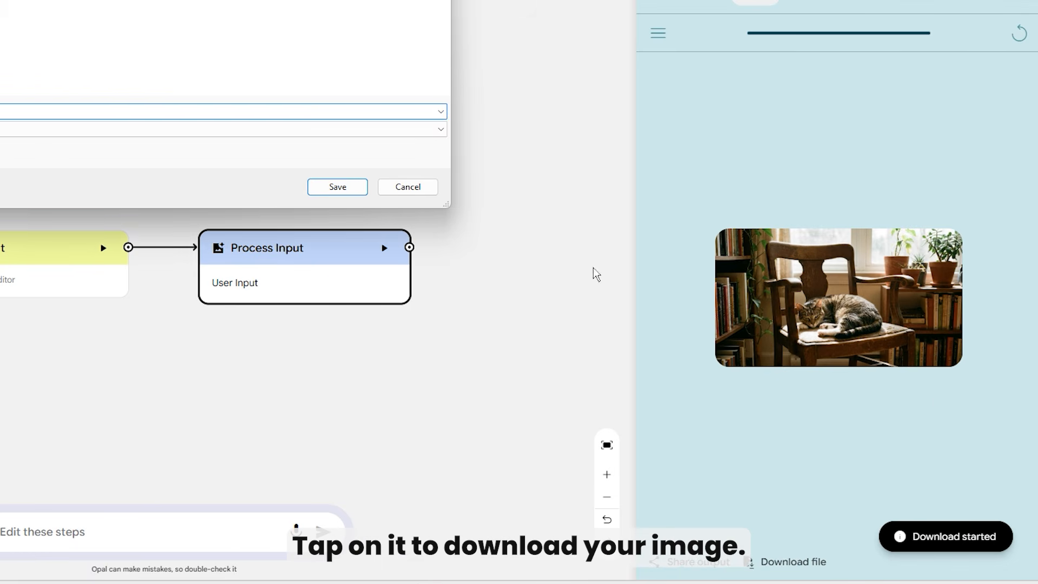
left_click(413, 192)
mouse_move(907, 285)
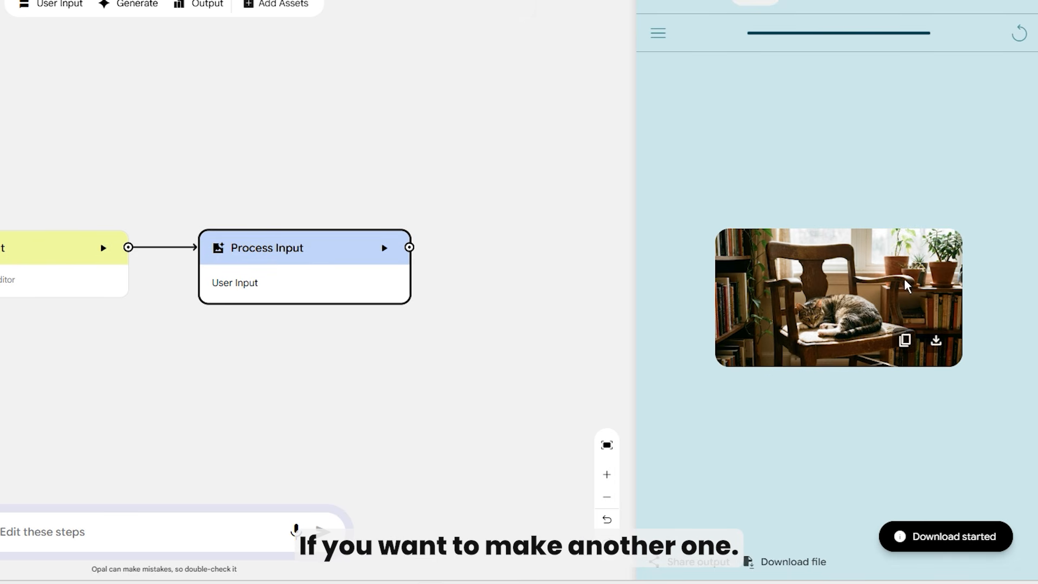
Reset the app preview and start a new run for another image.
left_click(1020, 41)
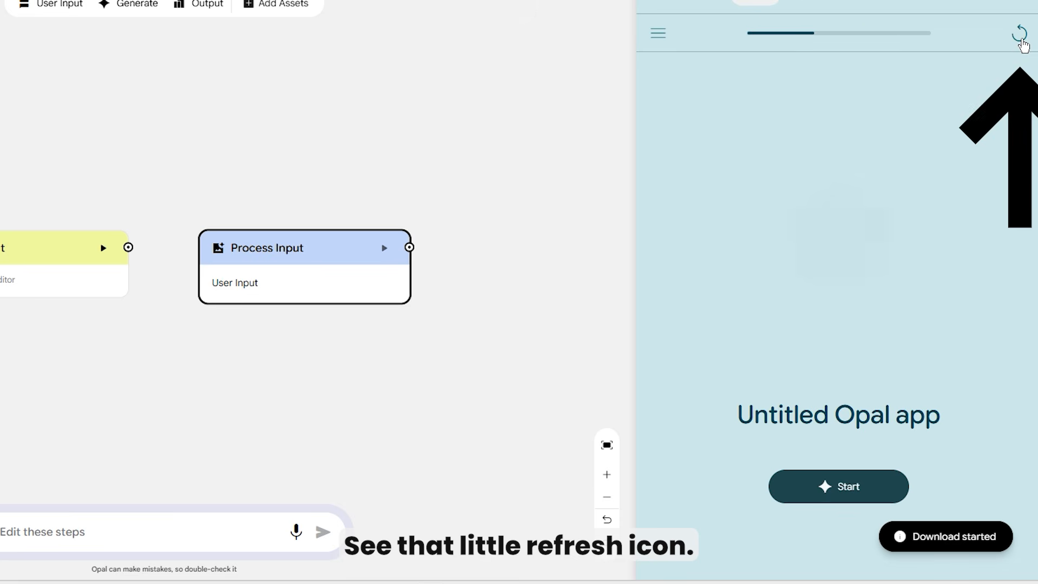
left_click(831, 487)
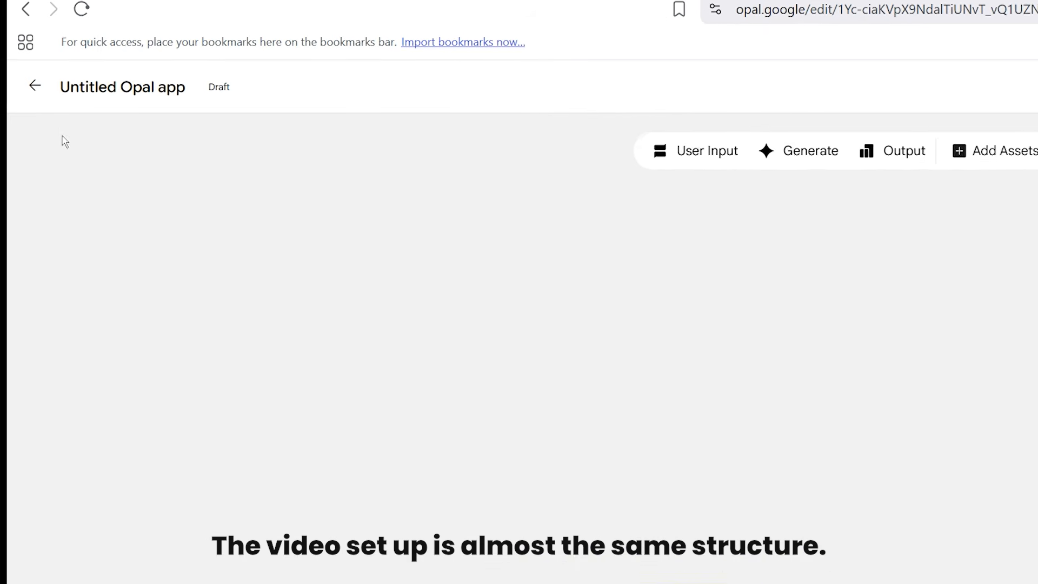
Create another new app with User Input and Generate nodes side by side, and connect User Input to Generate.
left_click(33, 91)
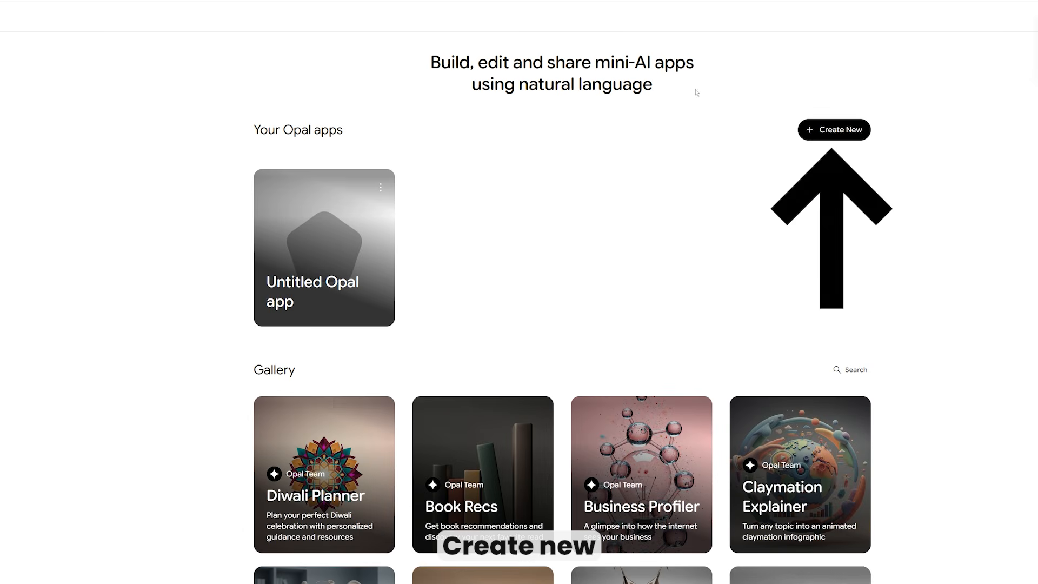
left_click(822, 131)
left_click(273, 53)
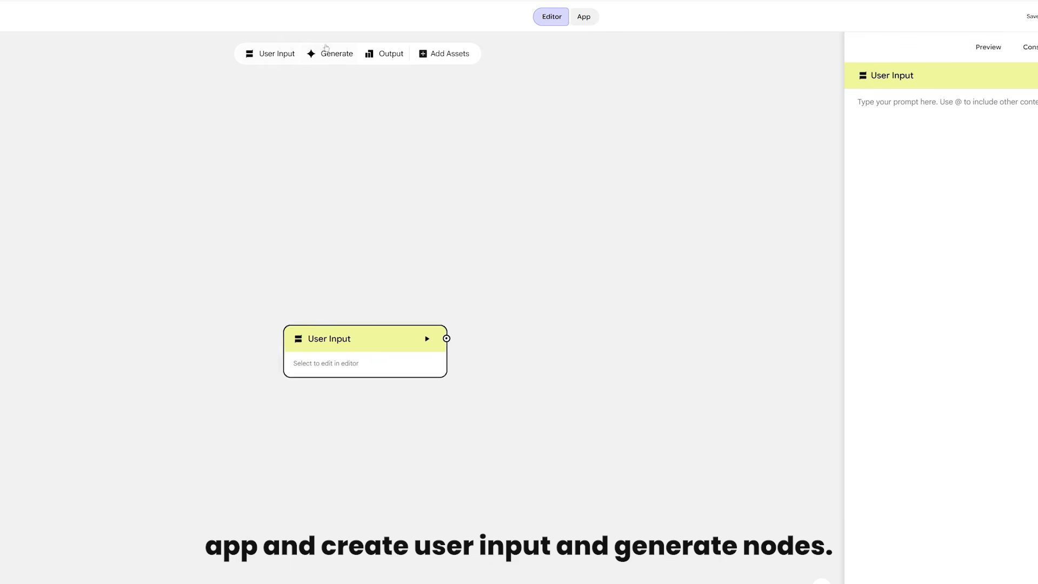
left_click(339, 55)
left_click_drag(392, 342, 486, 340)
left_click_drag(337, 340, 241, 327)
left_click_drag(414, 341, 460, 347)
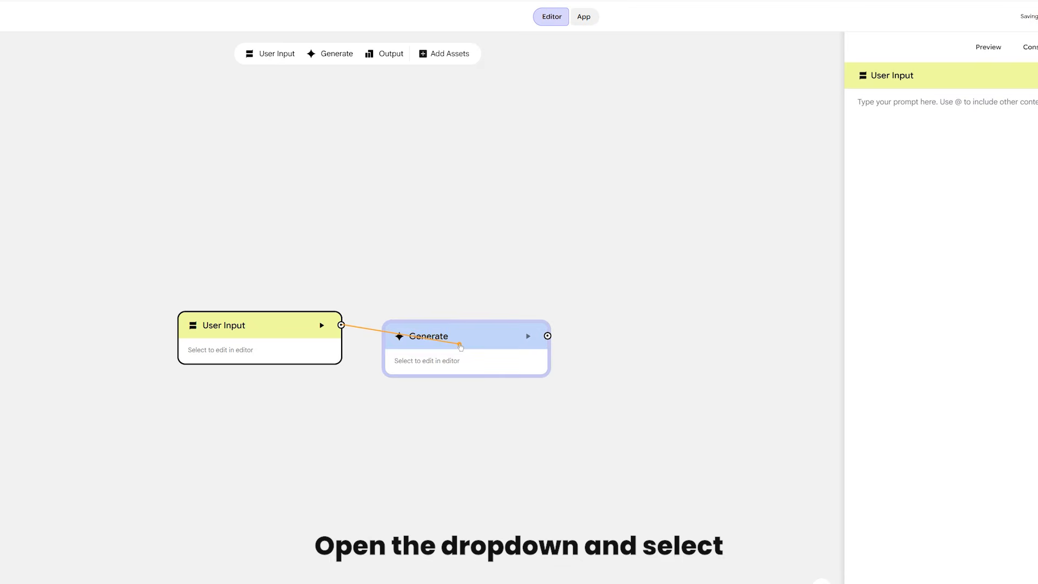
Set the new Generate node's model to Veo for video generation.
left_click(485, 347)
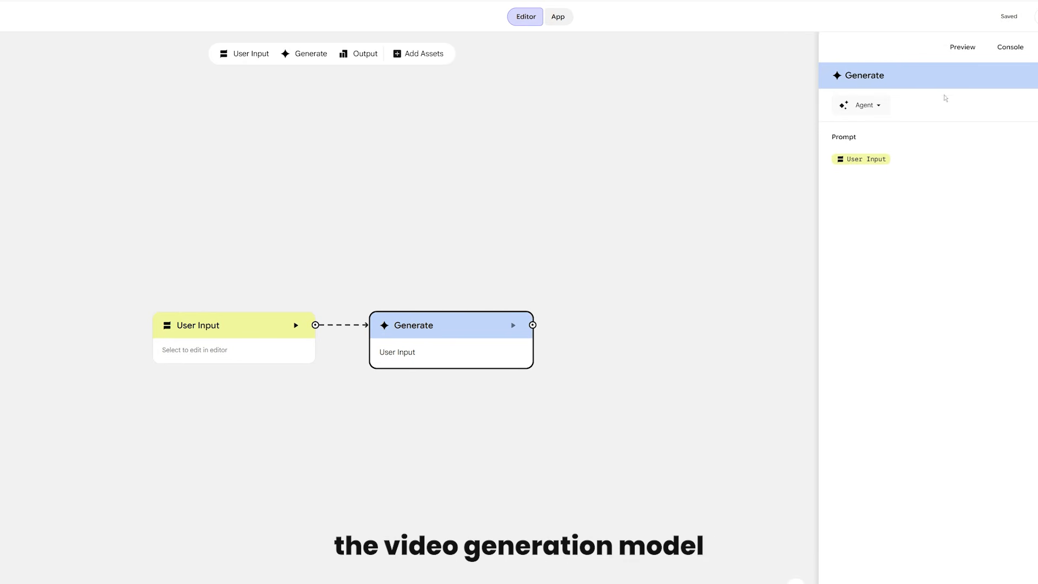
left_click(870, 104)
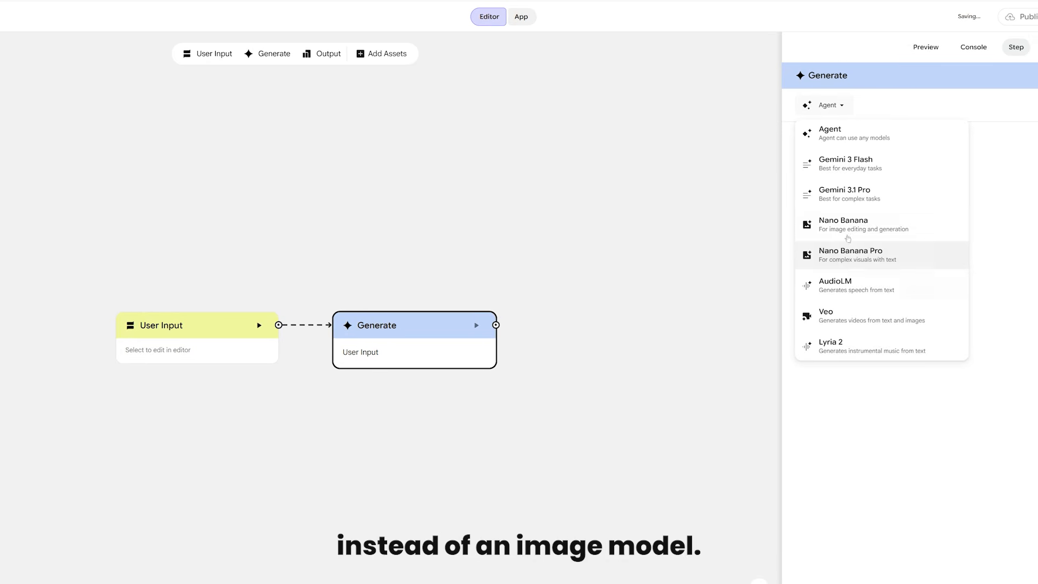
left_click(839, 319)
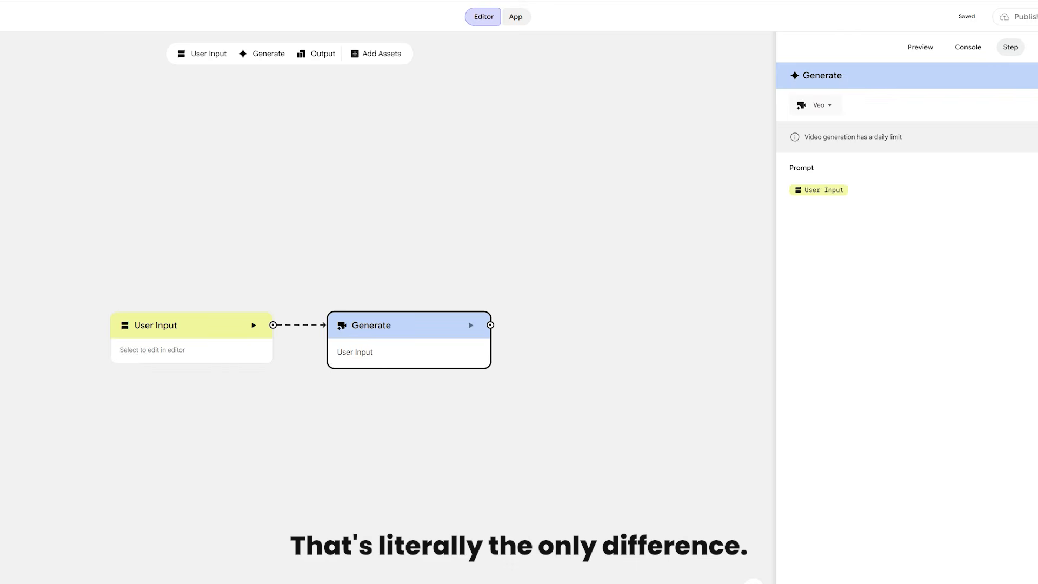
Review the model version and aspect ratio choices in the video node's advanced settings.
left_click(867, 560)
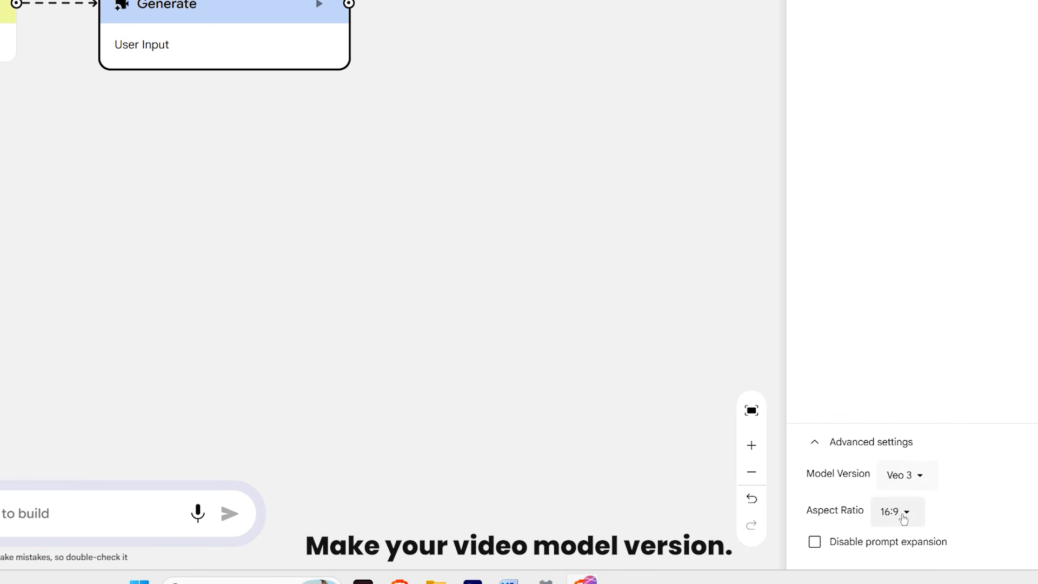
left_click(907, 492)
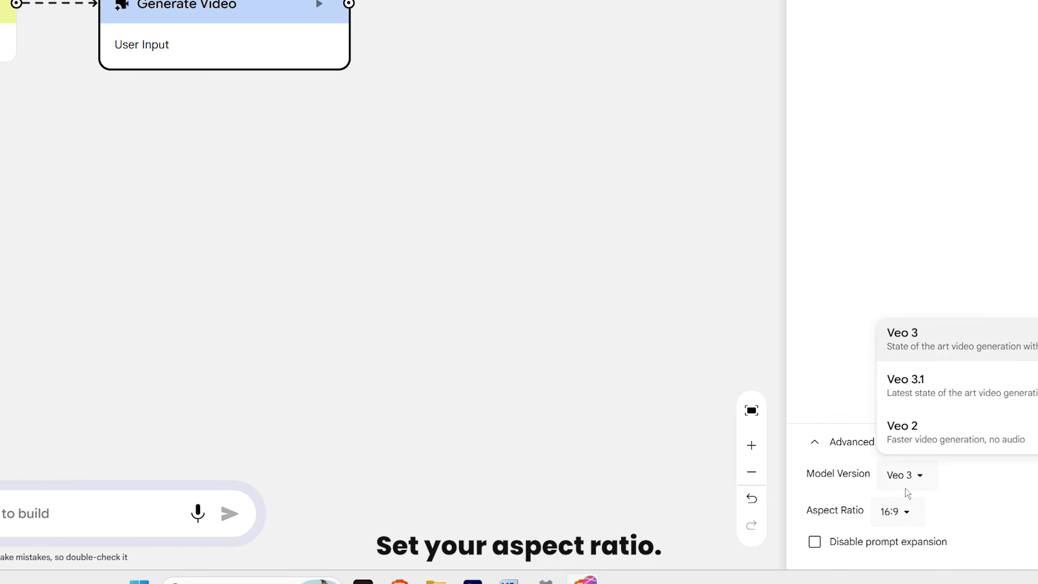
left_click(907, 493)
left_click(900, 510)
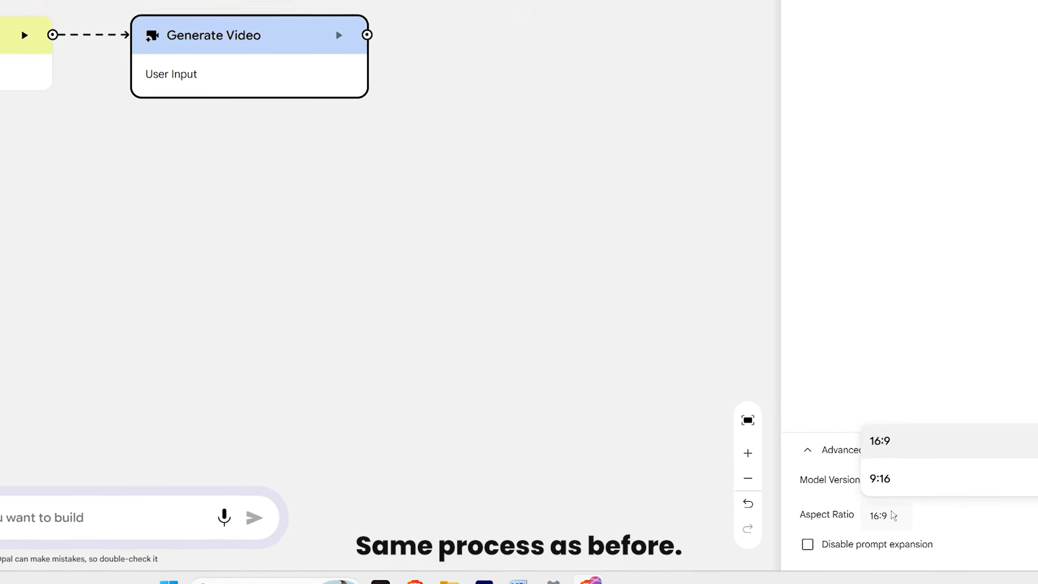
left_click(894, 516)
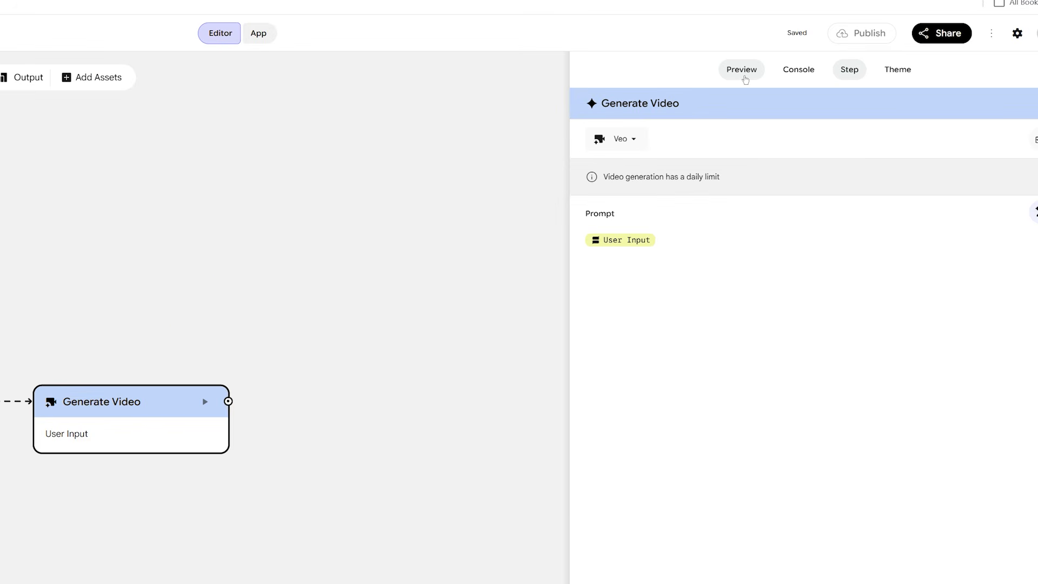
Run the video app in preview with the prompt "A car driving down a road".
left_click(745, 80)
left_click(815, 450)
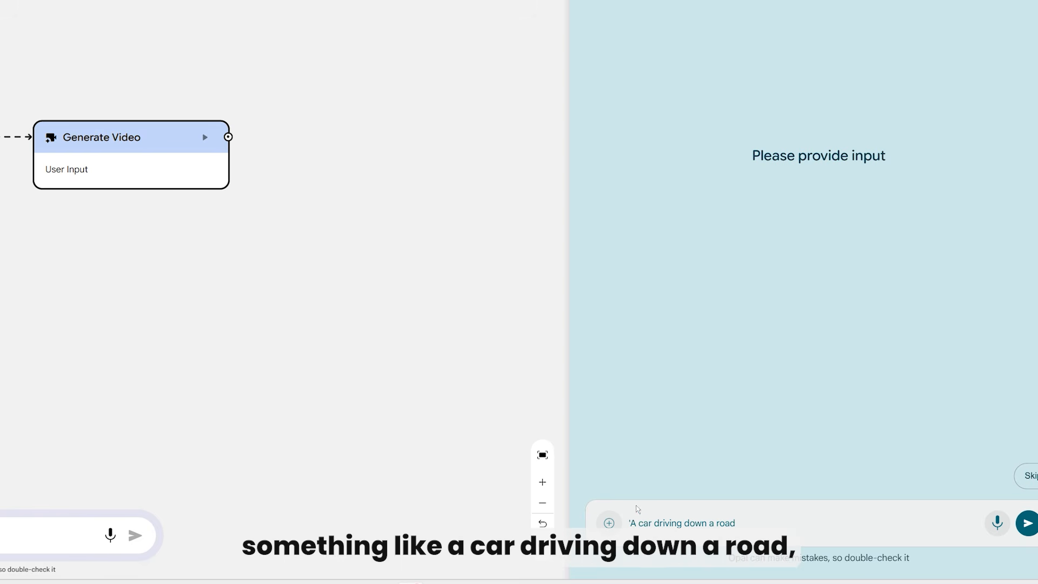
key("Return")
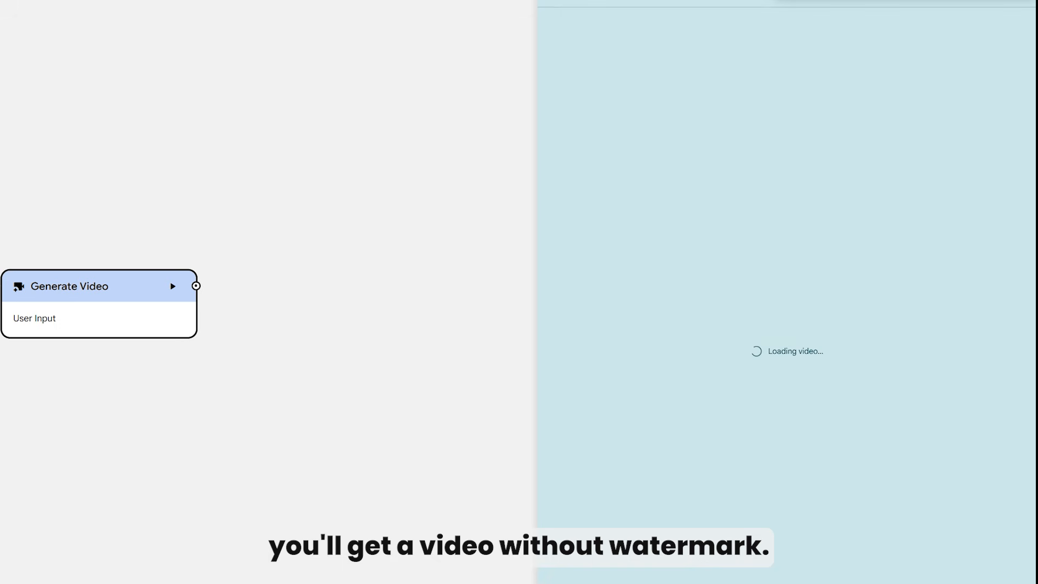
Open the generated car video's options to find the download command.
left_click(898, 409)
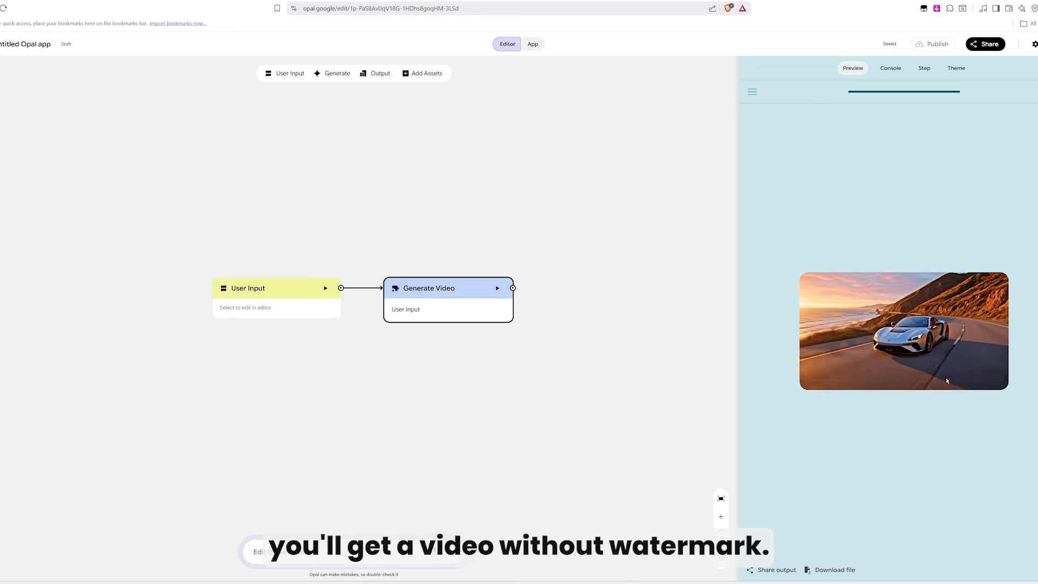
left_click(1000, 370)
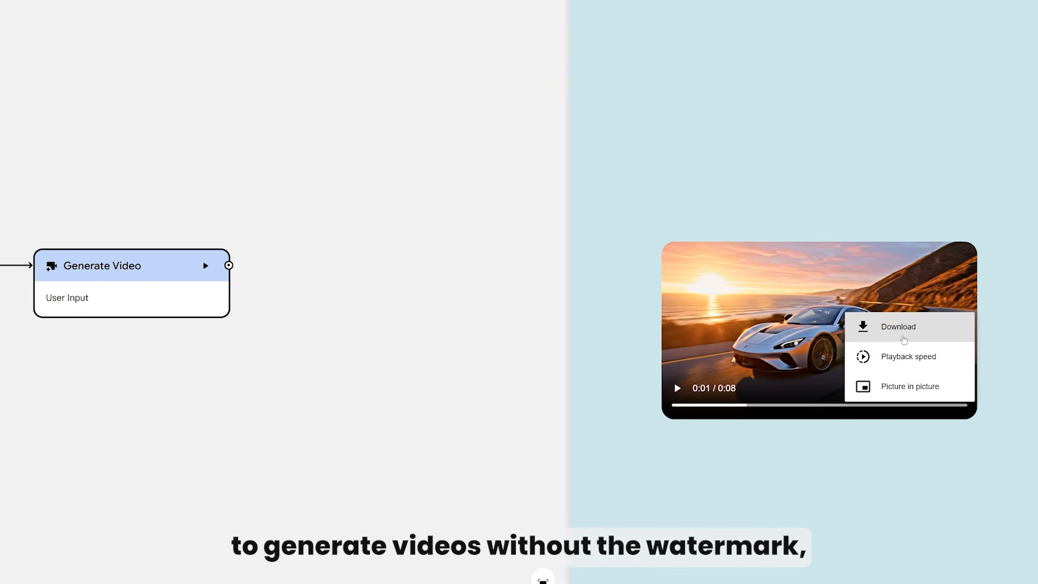
left_click(829, 483)
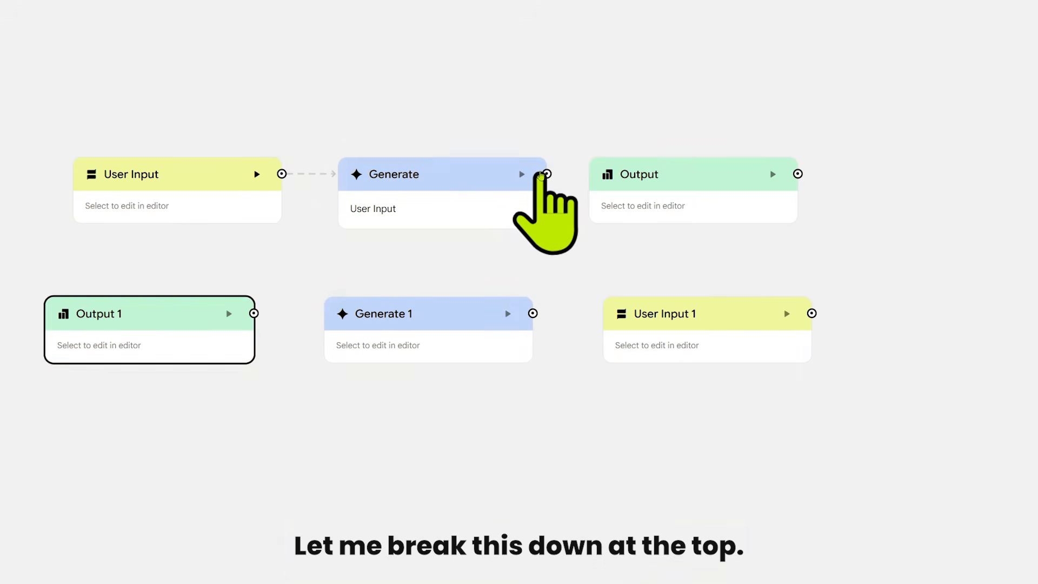
Move the upper Generate node slightly toward the Output node and connect the two.
mouse_move(540, 173)
left_mouse_down()
mouse_move(672, 181)
mouse_move(558, 173)
left_mouse_up()
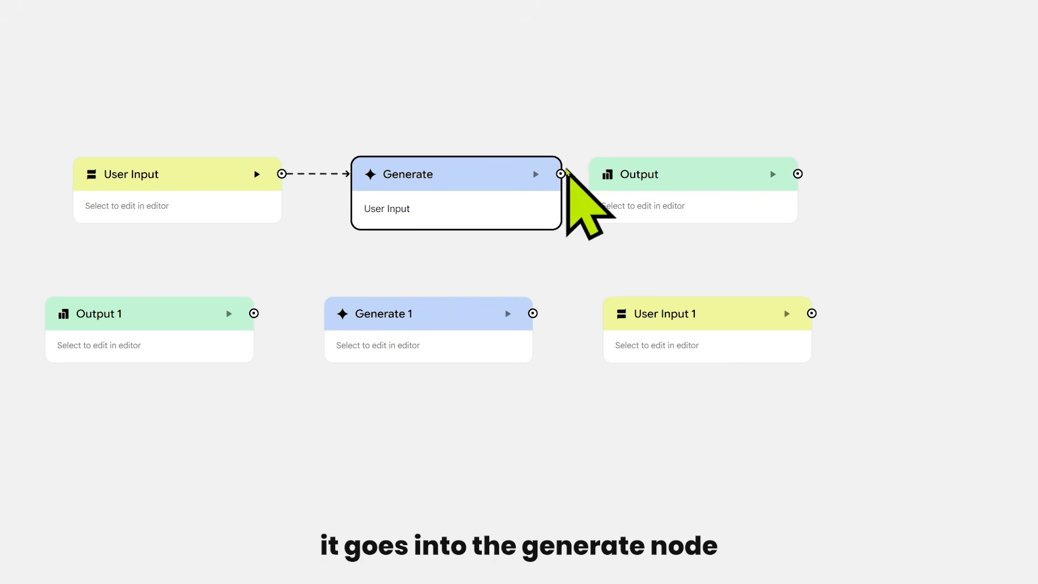
left_click_drag(562, 173, 657, 186)
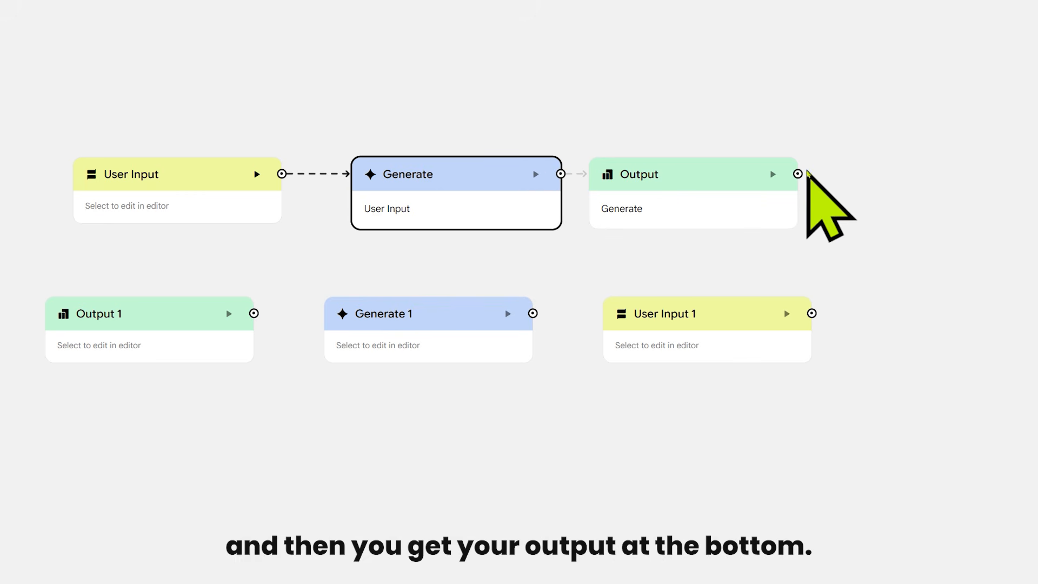
Chain User Input 1 through Generate 1 to Output 1, and link the upper Output node into Generate 1, moving Output slightly up for clearance.
left_click_drag(810, 313, 251, 313)
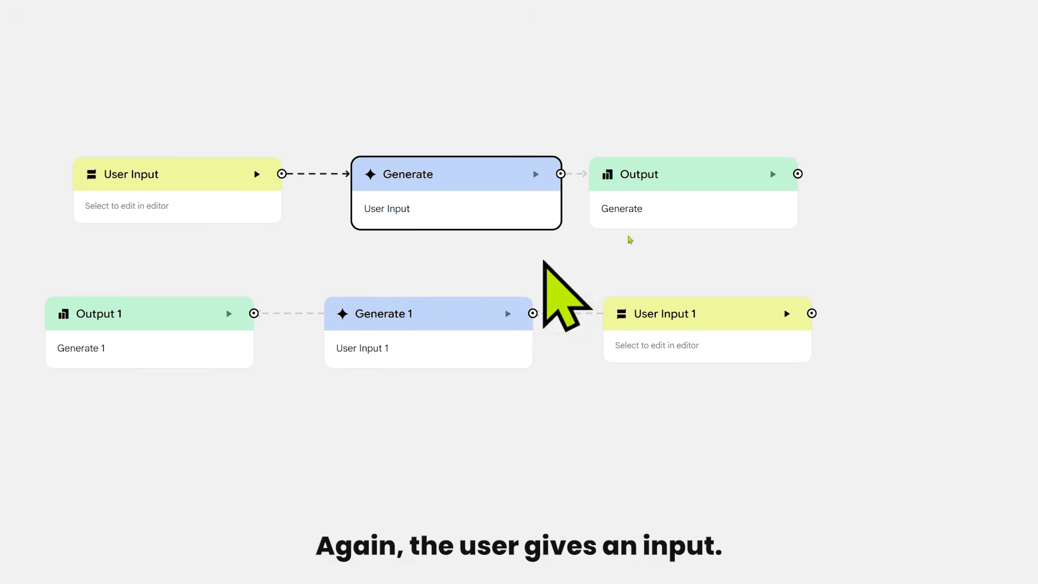
left_click_drag(798, 173, 482, 313)
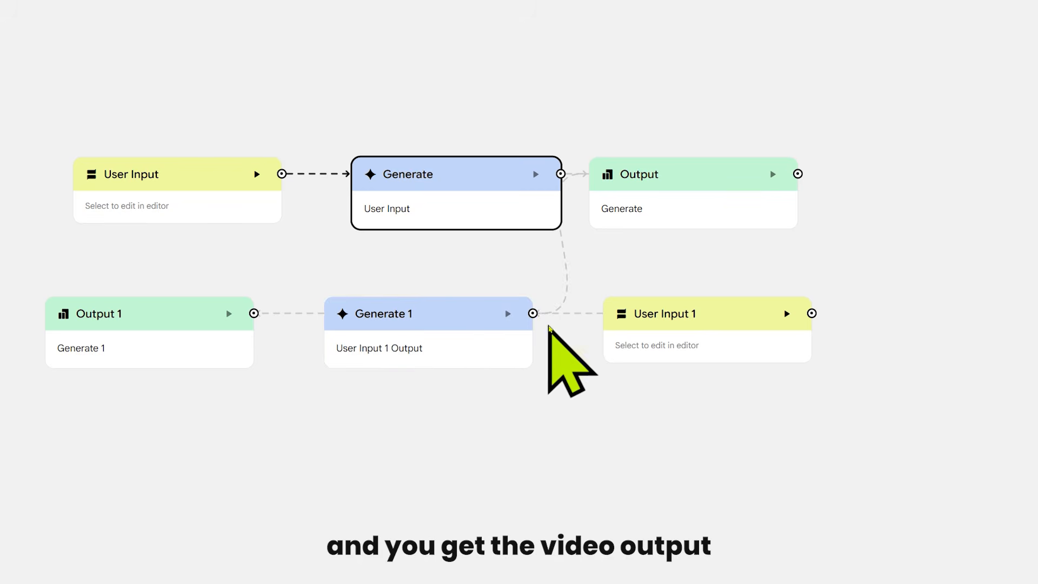
left_click_drag(664, 192, 715, 163)
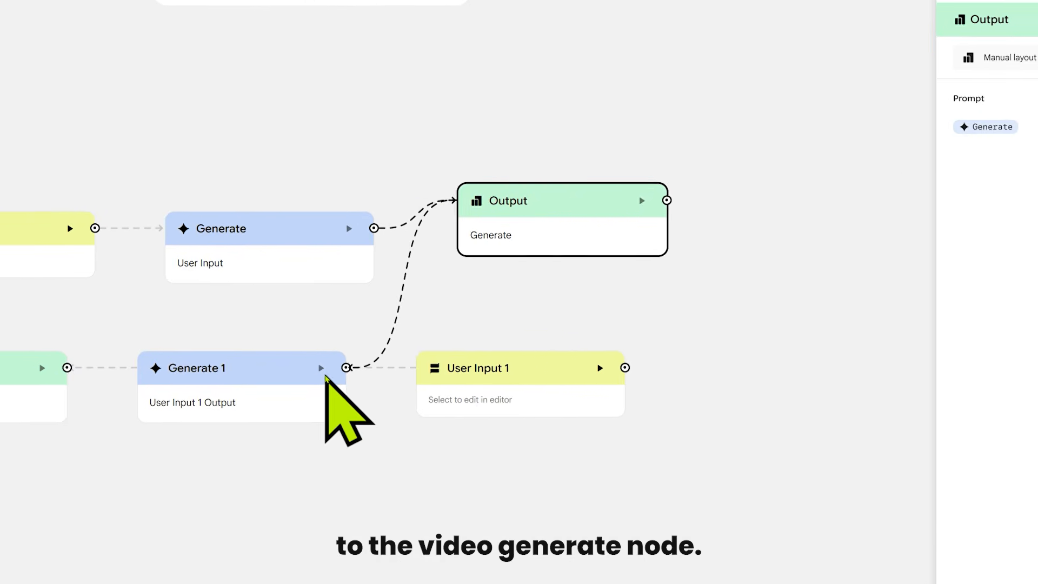
Switch the upper Generate node from Agent to the Nano Banana Pro image model.
left_click(193, 283)
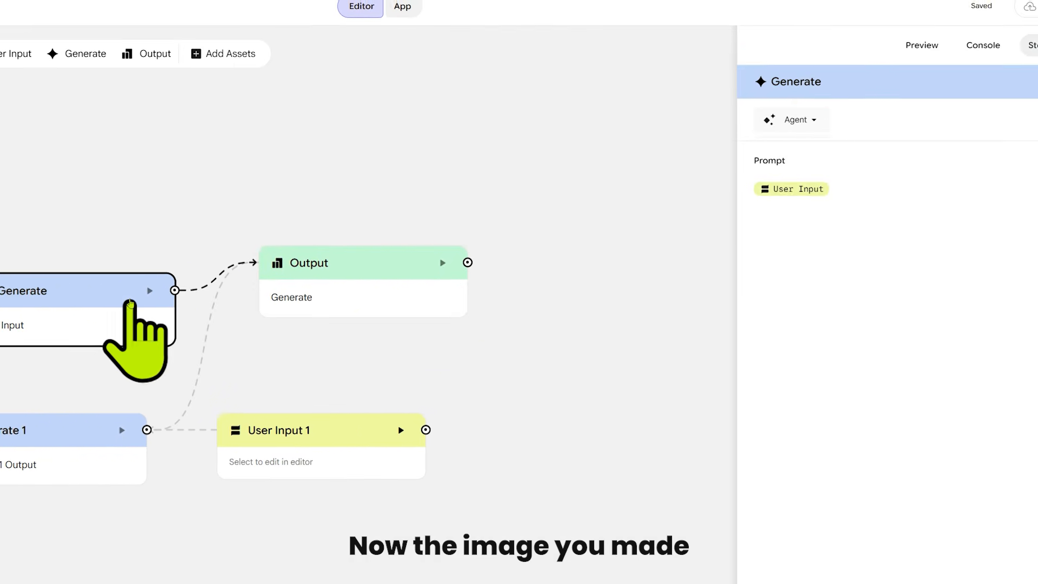
left_click(856, 98)
left_click(909, 286)
Switch the Generate 1 node from Agent to the Veo video generation model.
left_click(86, 462)
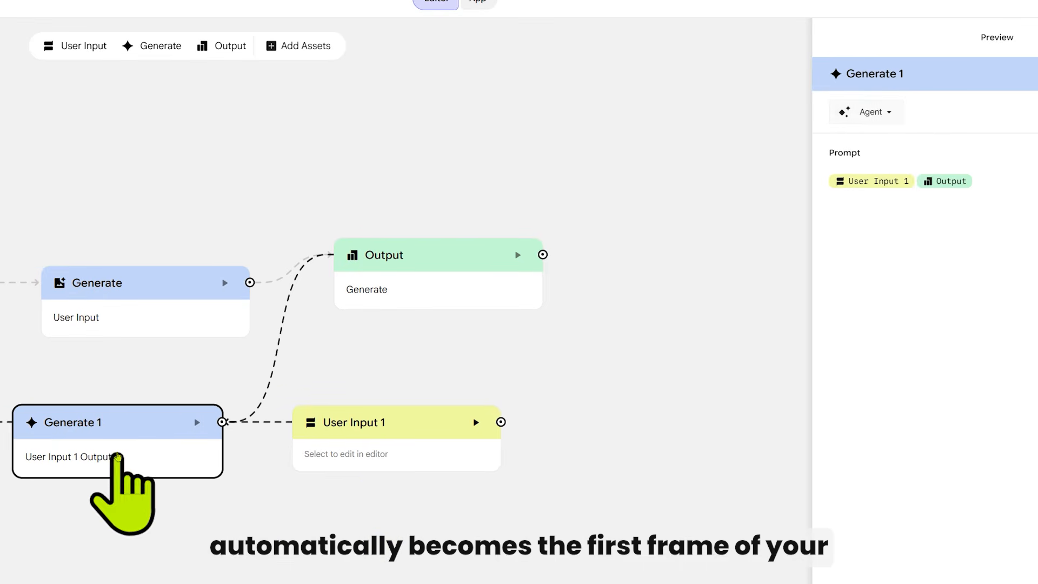
left_click(883, 111)
left_click(865, 380)
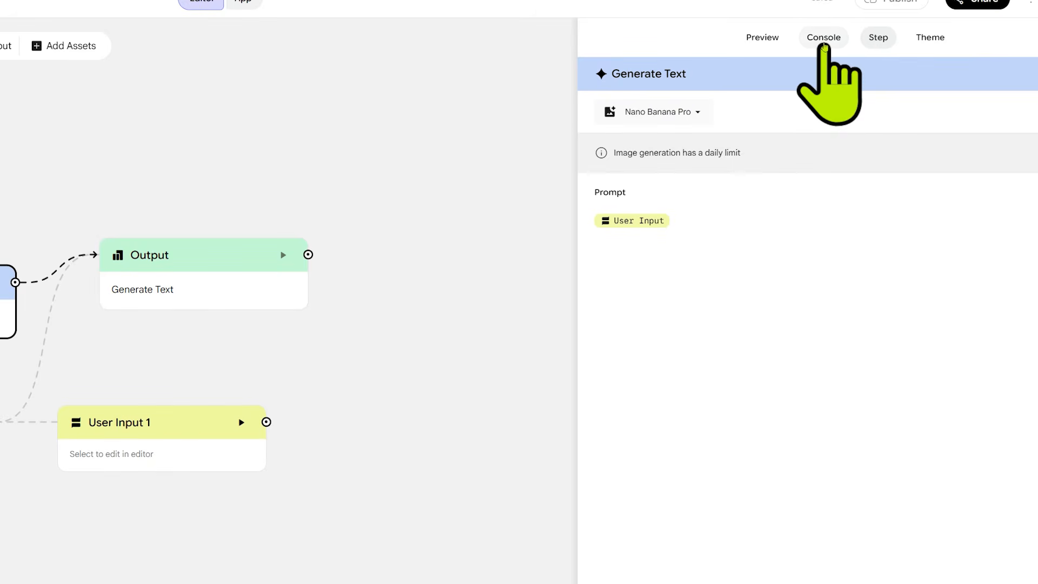
Start the combined app in preview and enter "A sunset over mountains" as the first input, without a leading apostrophe.
left_click(823, 47)
left_click(771, 48)
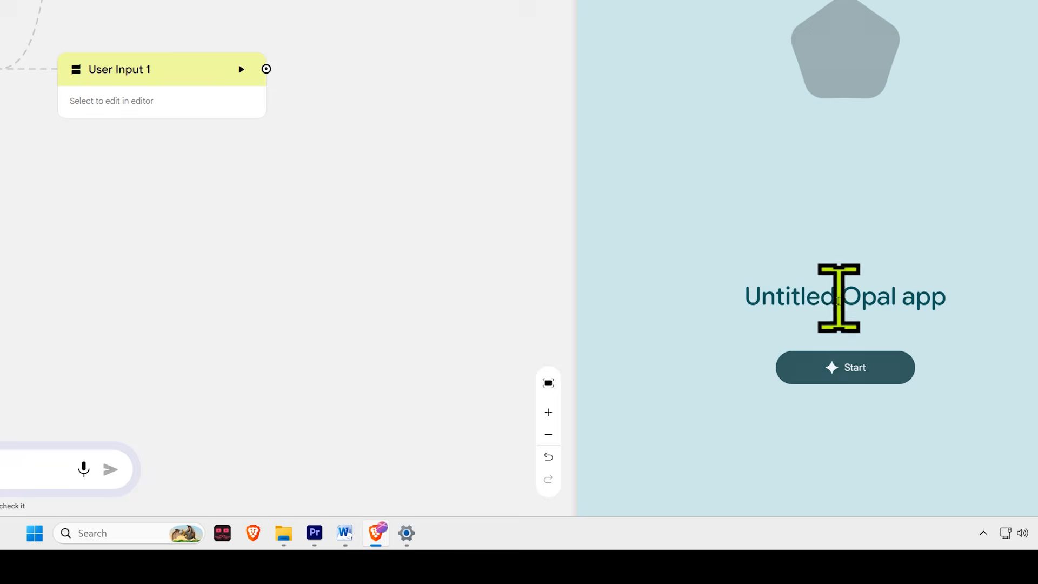
left_click(846, 366)
type("'A sunset over mountains")
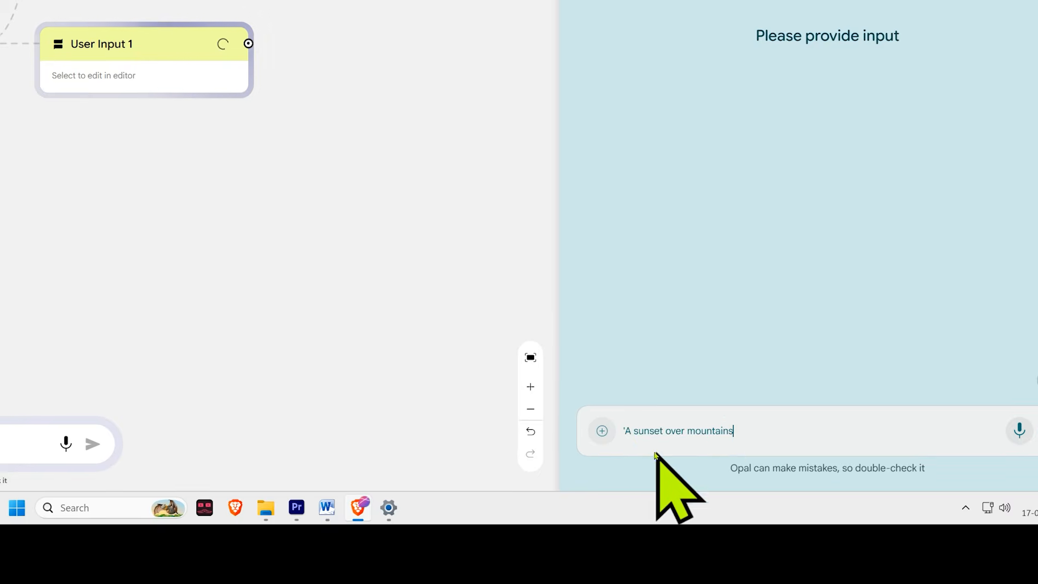
left_click(646, 447)
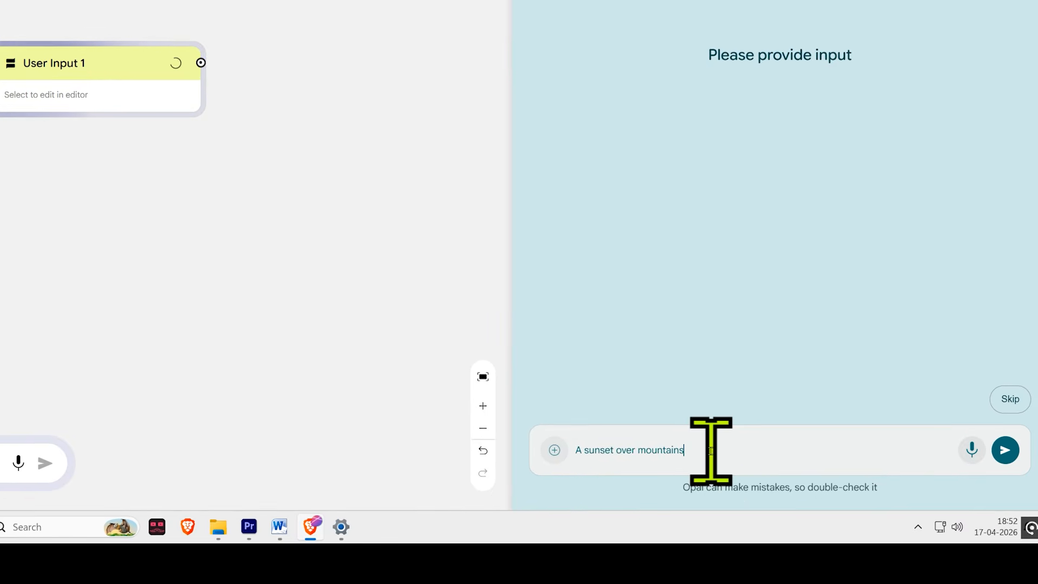
Copy the sunset prompt and submit the same text, "A sunset over mountains", for the app's user inputs.
key("ctrl+a")
key("ctrl+c")
key("BackSpace")
key("ctrl+v")
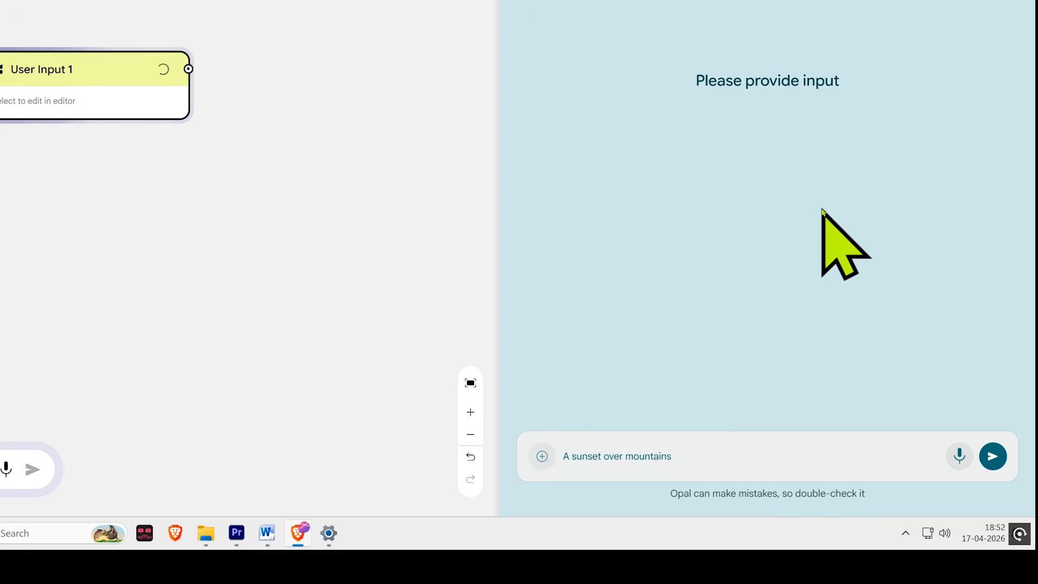
key("Return")
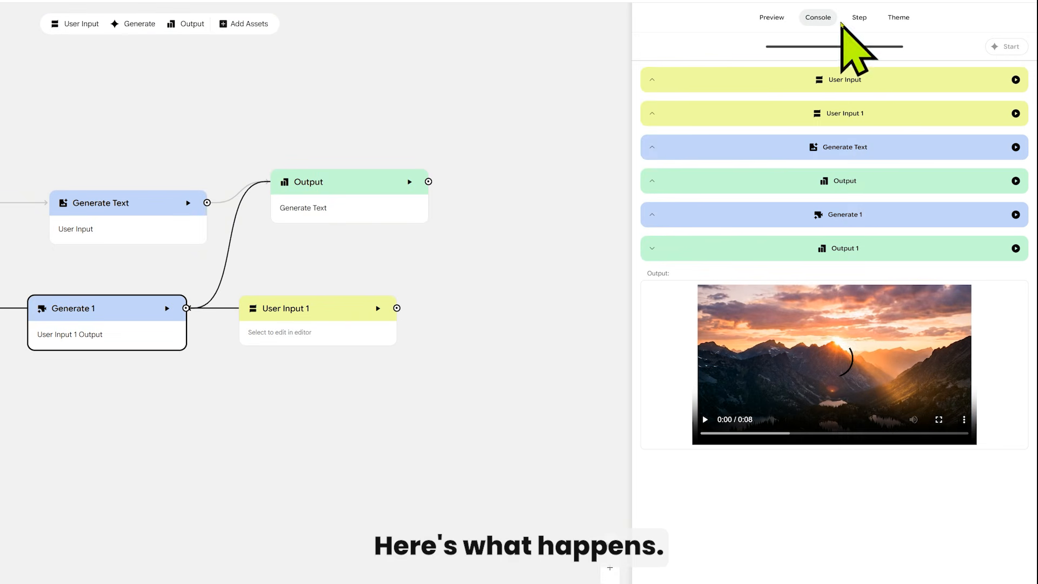
Examine the generated image under Output in the console and play the resulting video under Output 1.
left_click(891, 182)
scroll(852, 332, "down", 5)
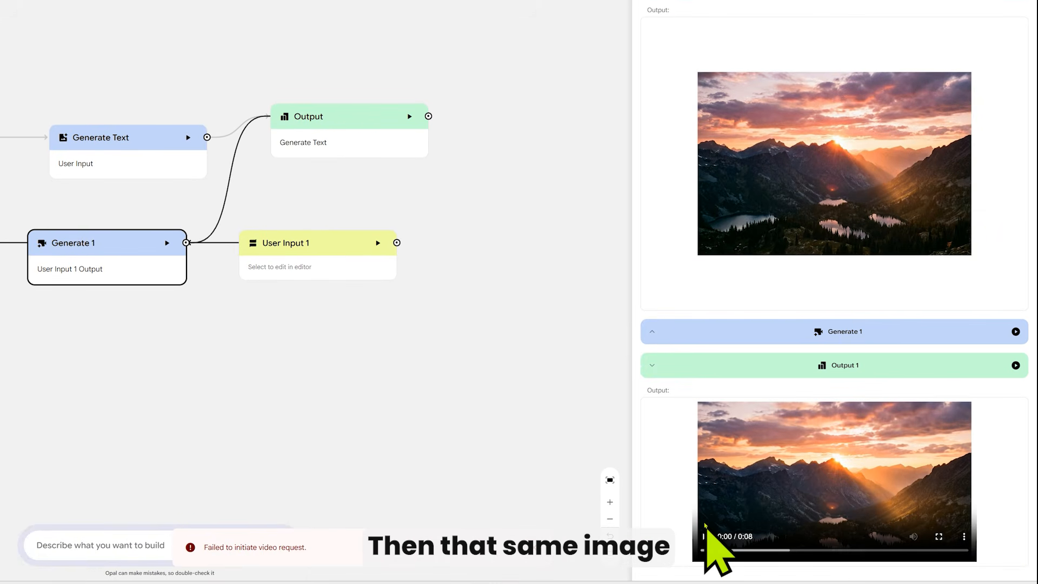
left_click(703, 535)
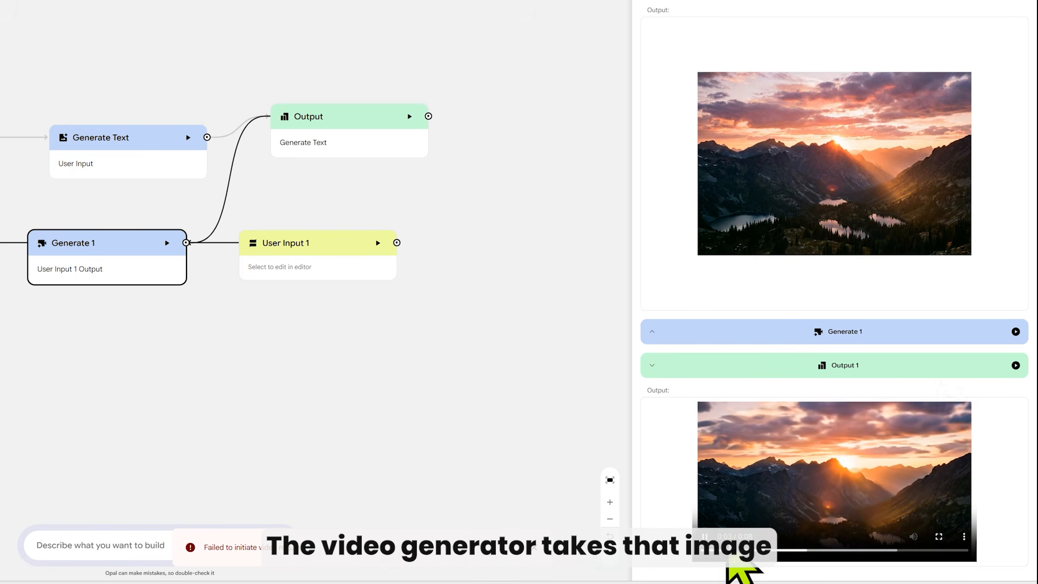
left_click(705, 536)
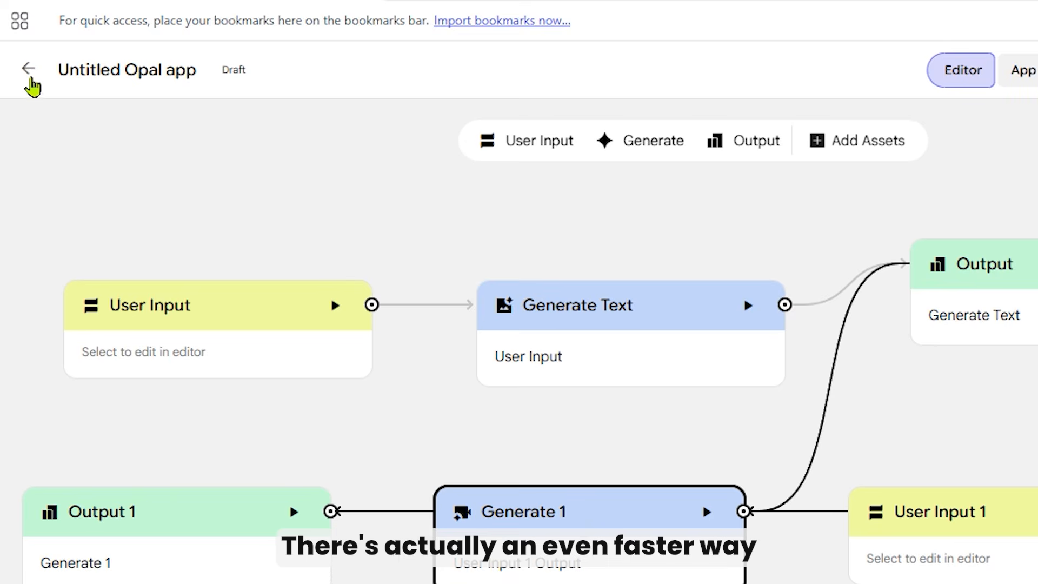
Return to the overview of Opal apps and create a new app.
left_click(31, 82)
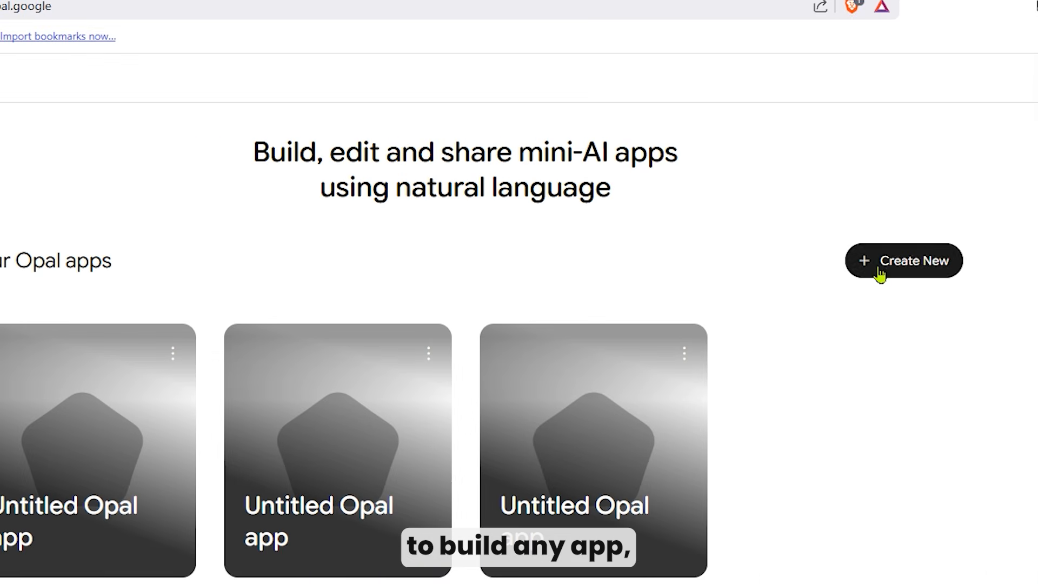
left_click(880, 273)
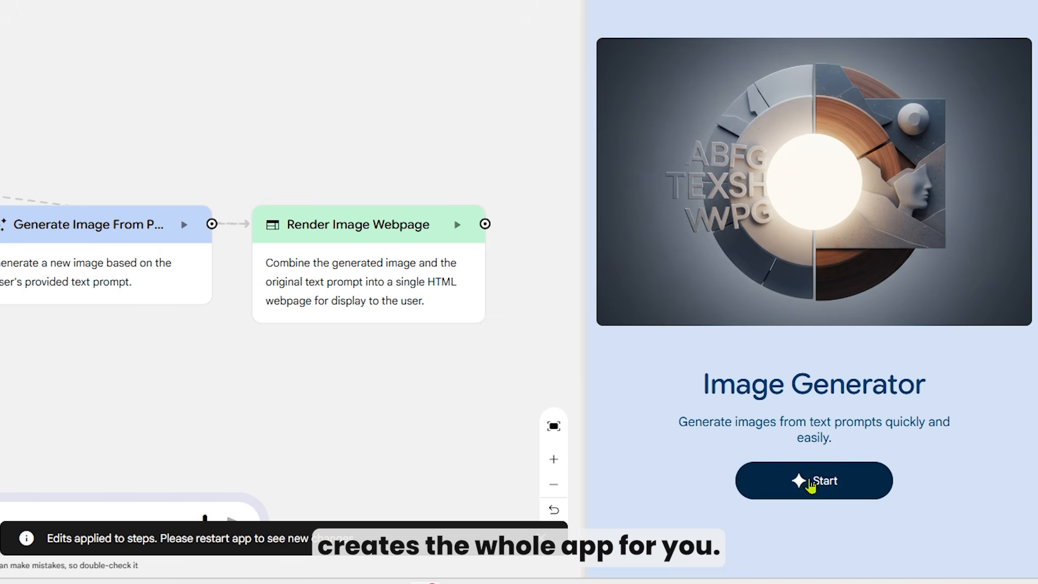
Run the Image Generator app in preview with the prompt "a woman sunset posing".
left_click(811, 487)
type("a woman sunset posing")
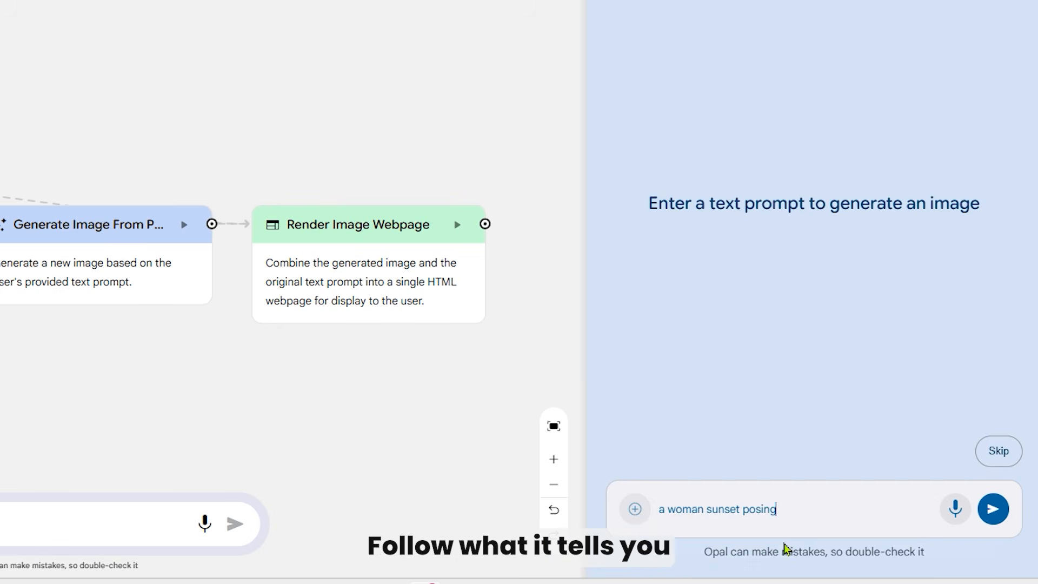
key("Return")
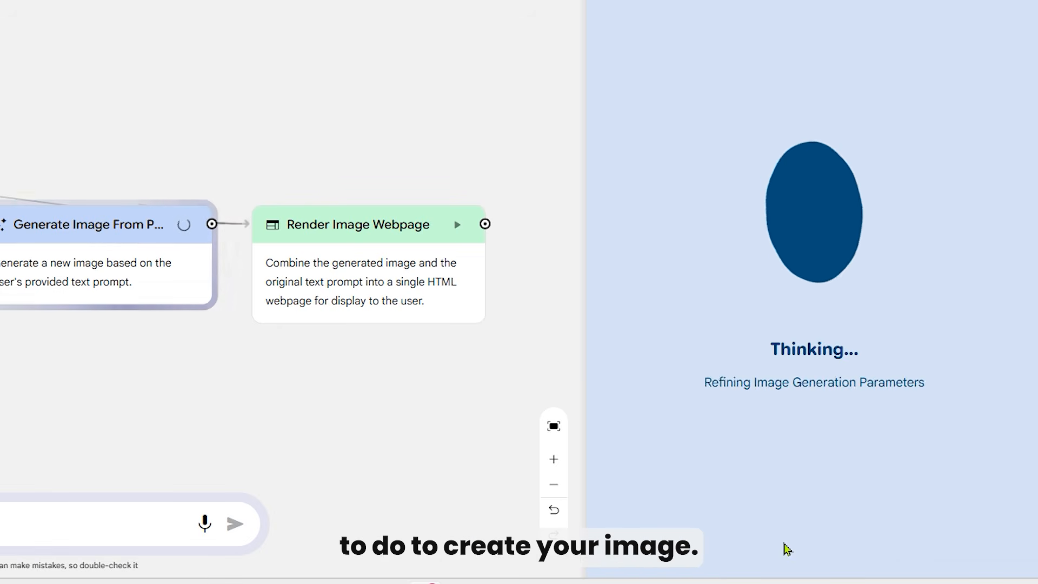